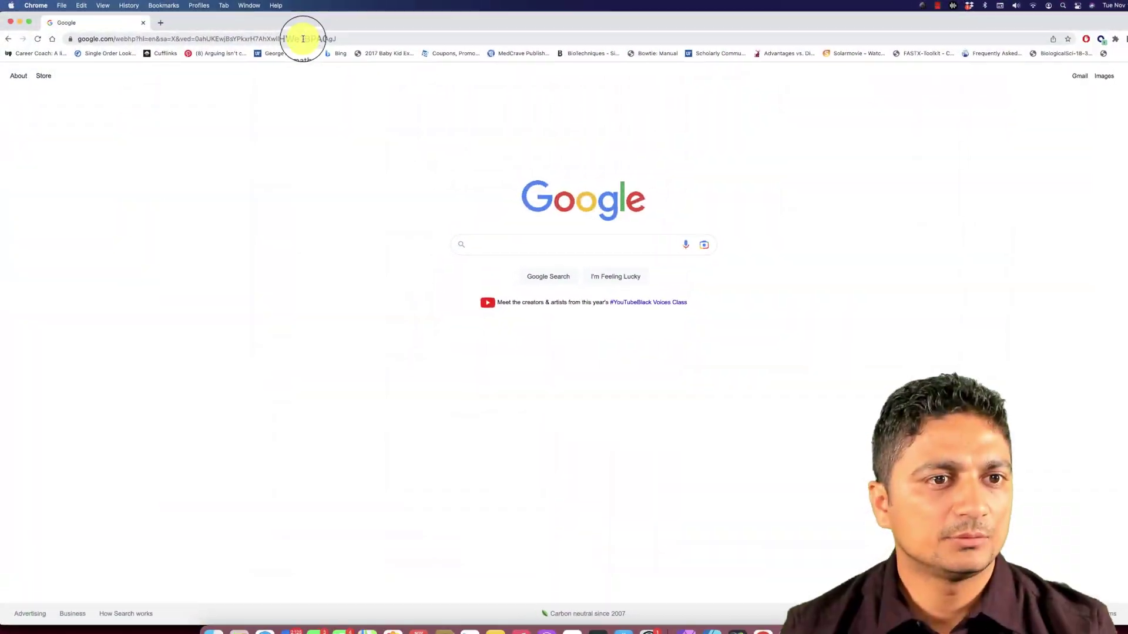
Step: Google 'snapgene' from the address bar and open the snapgene.com home page
{"action": "left_click", "coordinate": [297, 38]}
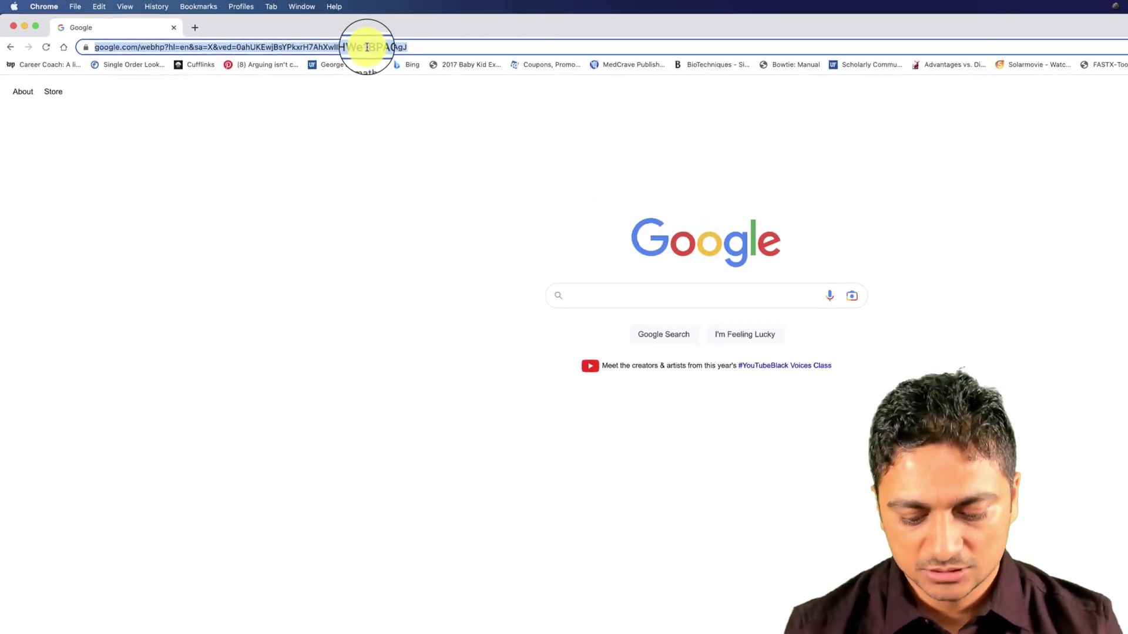
{"action": "type", "text": "sn"}
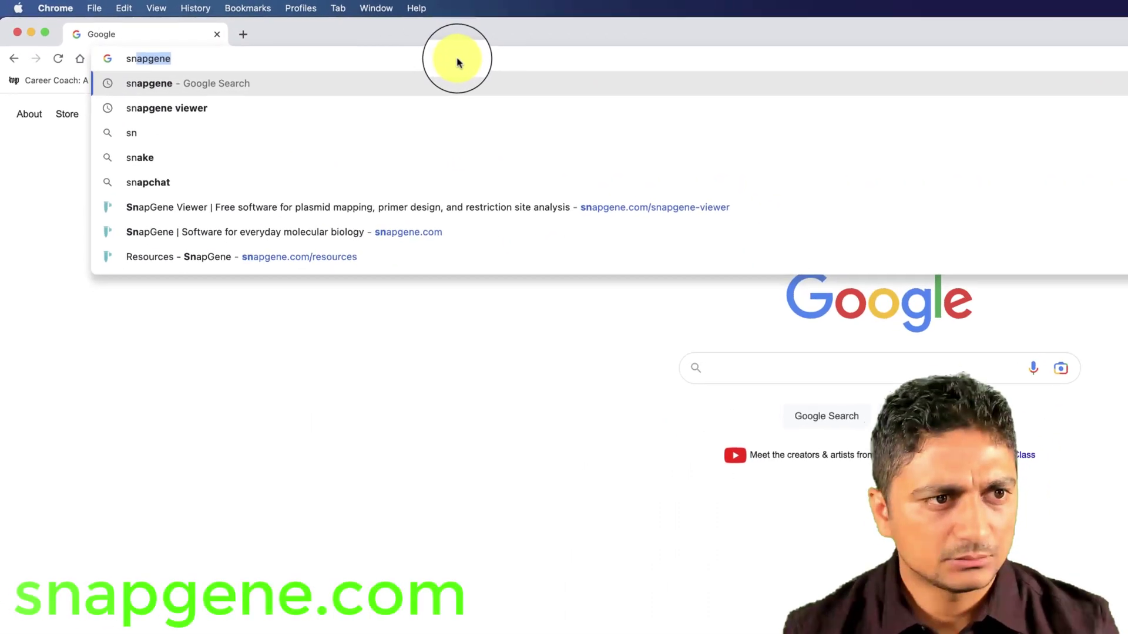
{"action": "key", "text": "Return"}
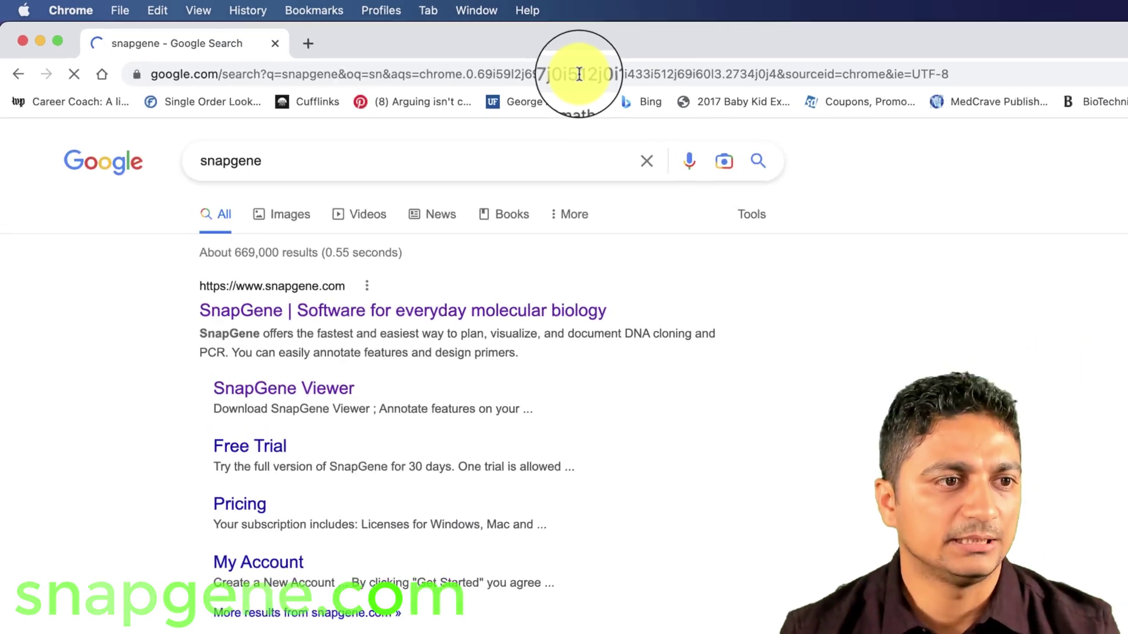
{"action": "left_click", "coordinate": [421, 376]}
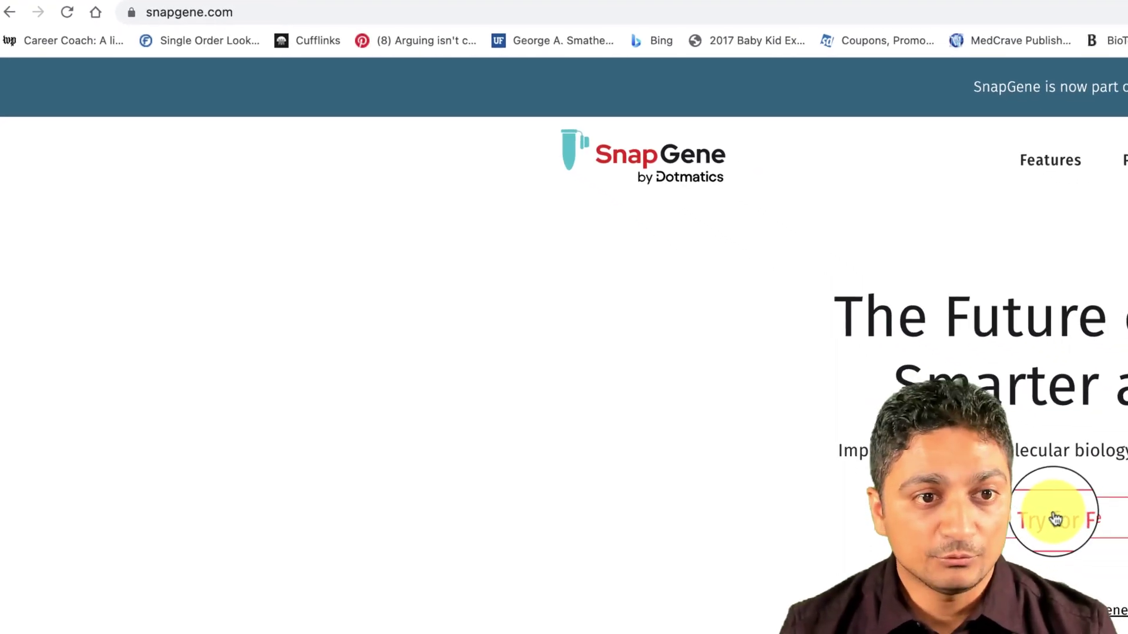
Step: Open the SnapGene Viewer page from the site footer and scroll to the Viewer-versus-SnapGene comparison table
{"action": "scroll", "coordinate": [1057, 521], "scroll_direction": "down", "scroll_amount": 10}
{"action": "scroll", "coordinate": [863, 381], "scroll_direction": "down", "scroll_amount": 15}
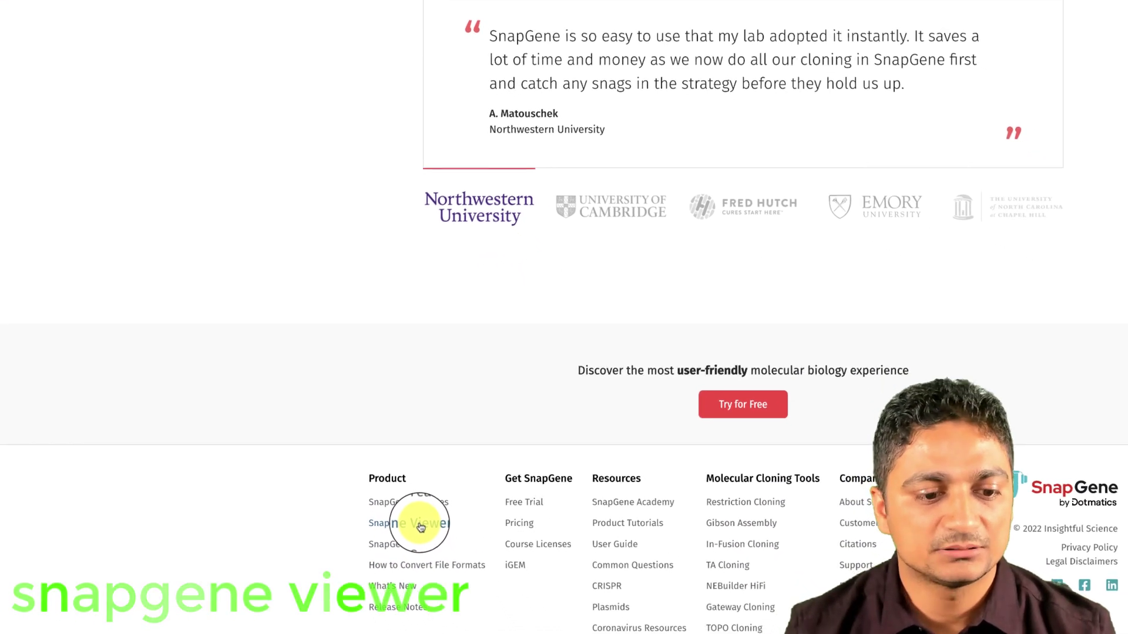
{"action": "left_click", "coordinate": [420, 525]}
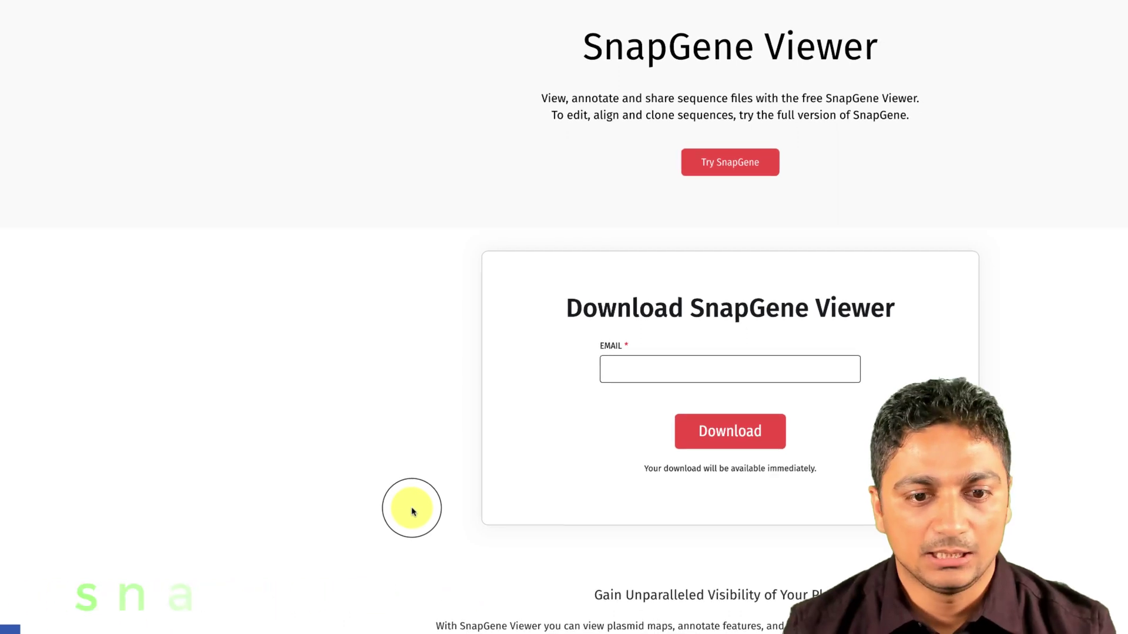
{"action": "scroll", "coordinate": [412, 511], "scroll_direction": "down", "scroll_amount": 1}
{"action": "left_click", "coordinate": [675, 305]}
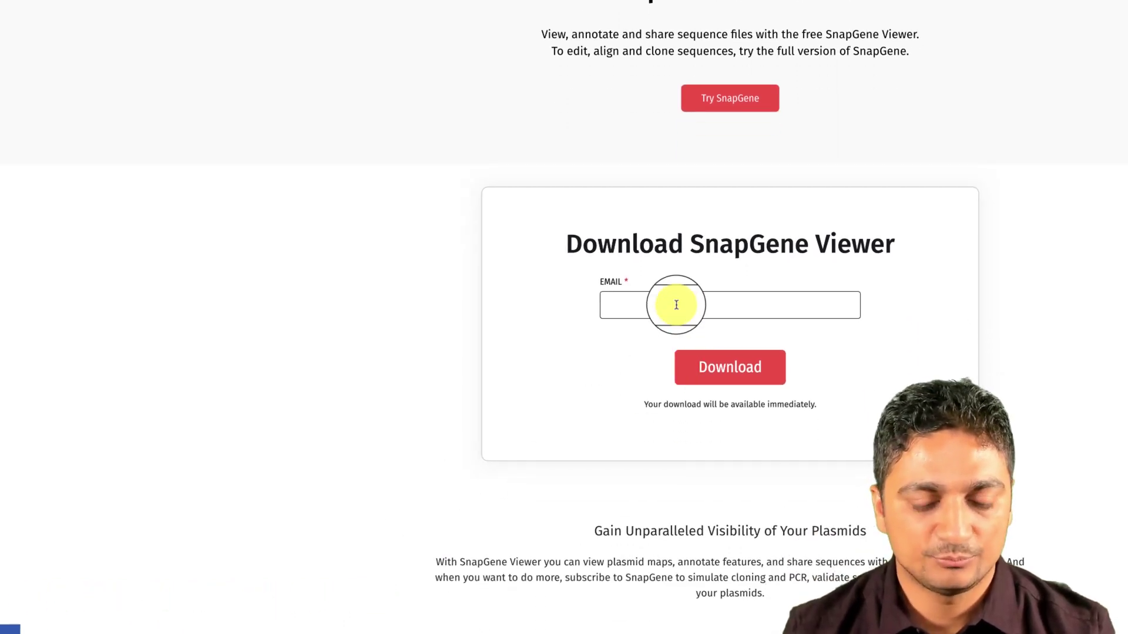
{"action": "scroll", "coordinate": [676, 305], "scroll_direction": "down", "scroll_amount": 2}
{"action": "scroll", "coordinate": [675, 304], "scroll_direction": "down", "scroll_amount": 6}
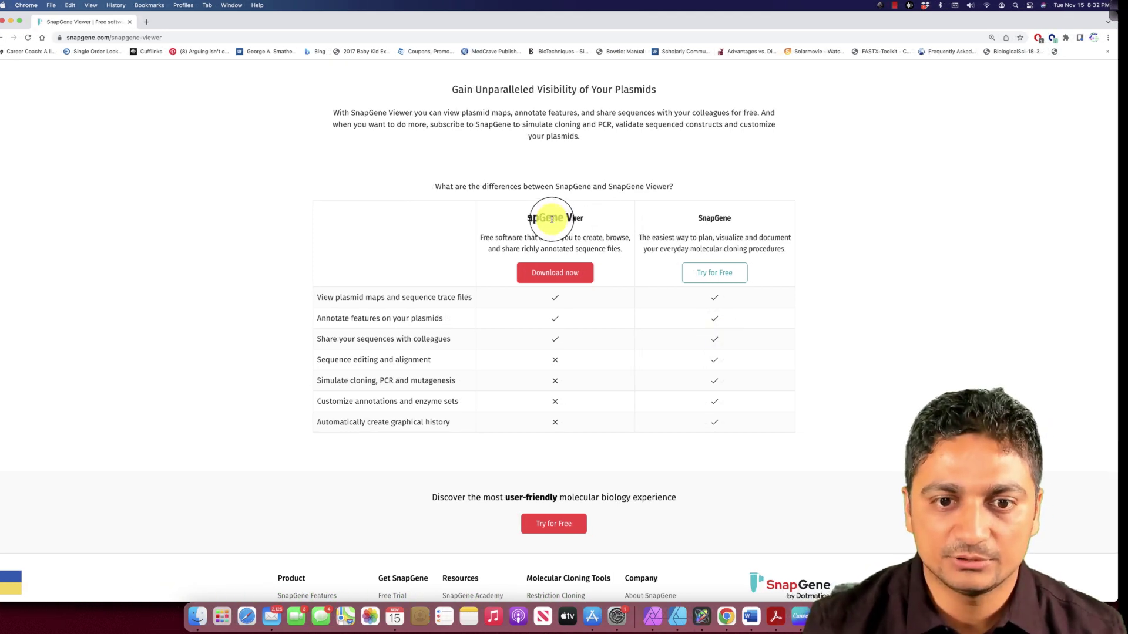
Step: Submit the email download form and download the macOS SnapGene Viewer 6.1.2 installer
{"action": "left_click", "coordinate": [547, 272]}
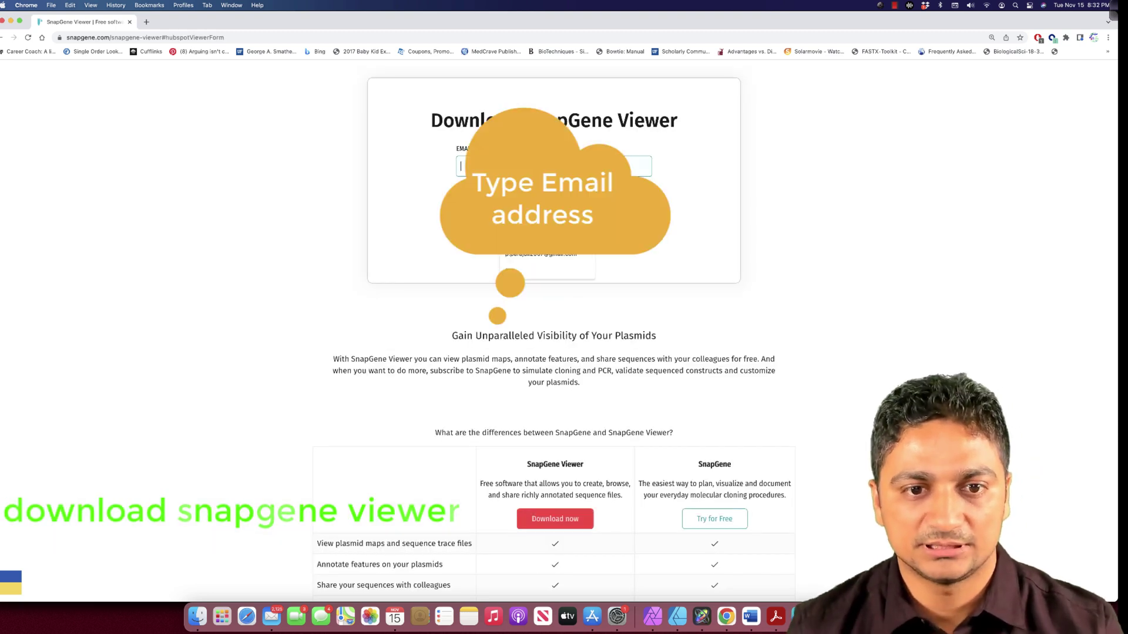
{"action": "left_click", "coordinate": [549, 212]}
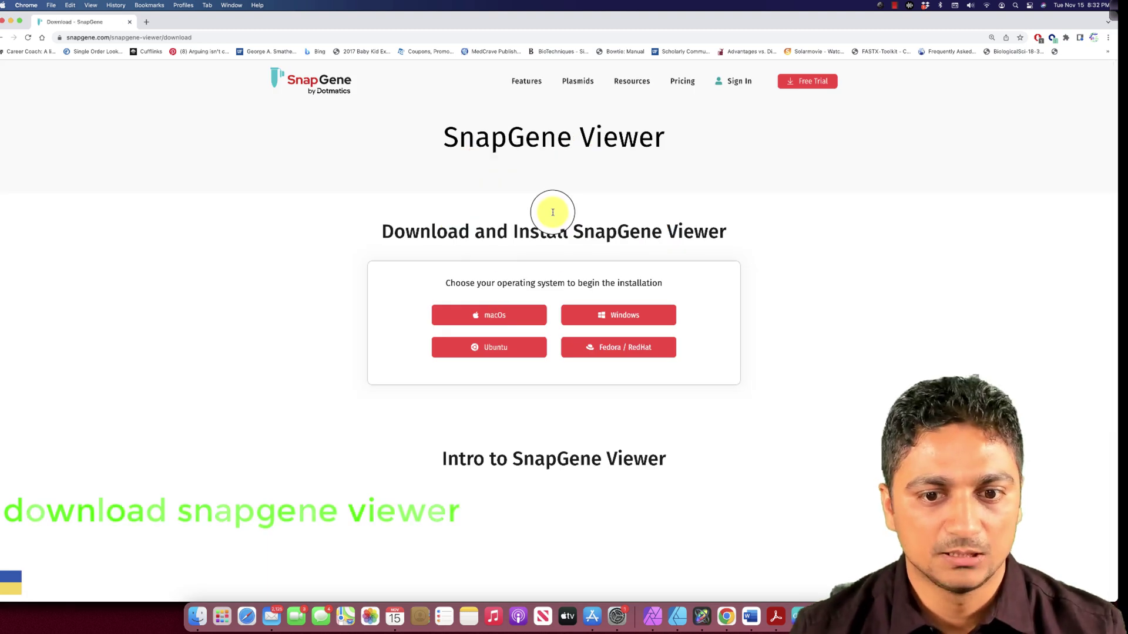
{"action": "left_click", "coordinate": [511, 315]}
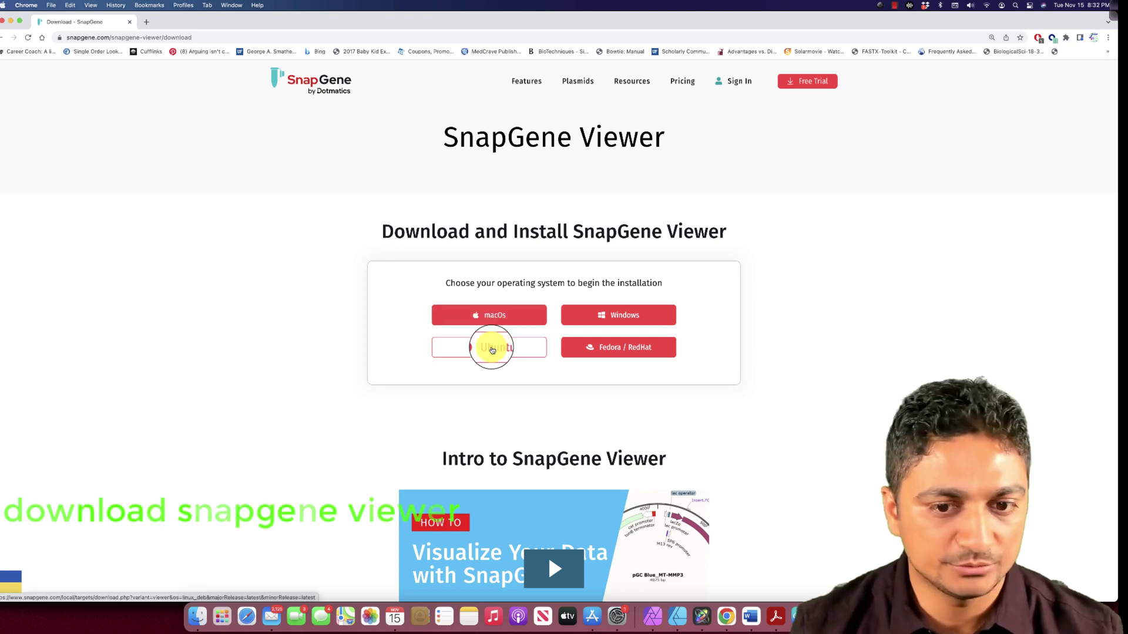
{"action": "left_click", "coordinate": [502, 314]}
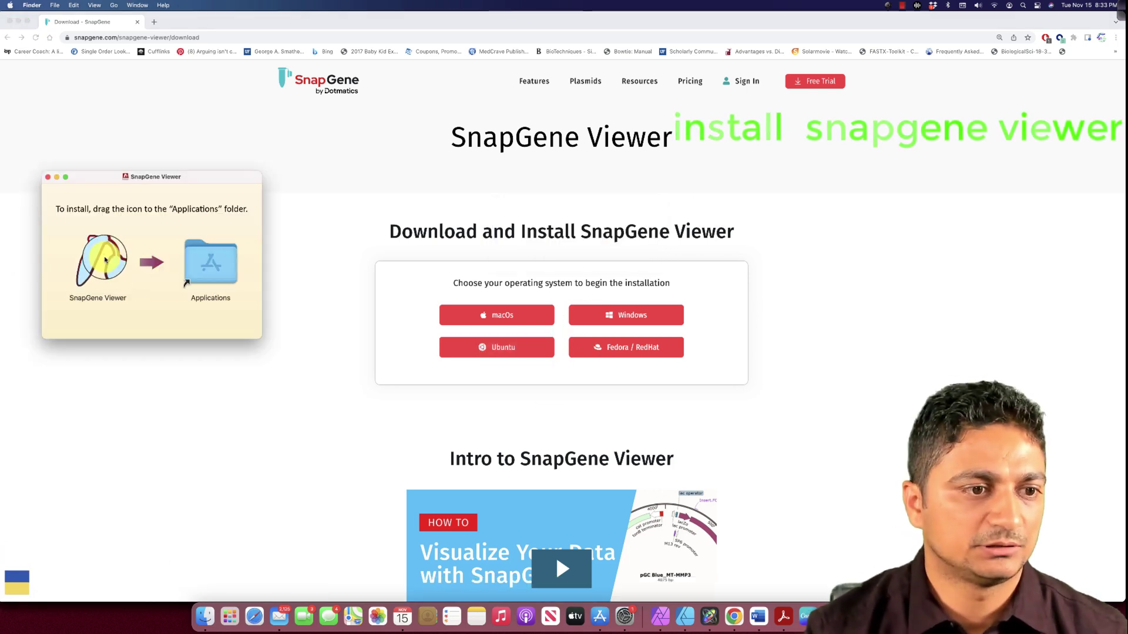
Step: Drag SnapGene Viewer into Applications, launch it from Launchpad, and confirm Open in the security prompt
{"action": "left_click_drag", "start_coordinate": [97, 259], "coordinate": [207, 430]}
{"action": "left_click", "coordinate": [90, 260]}
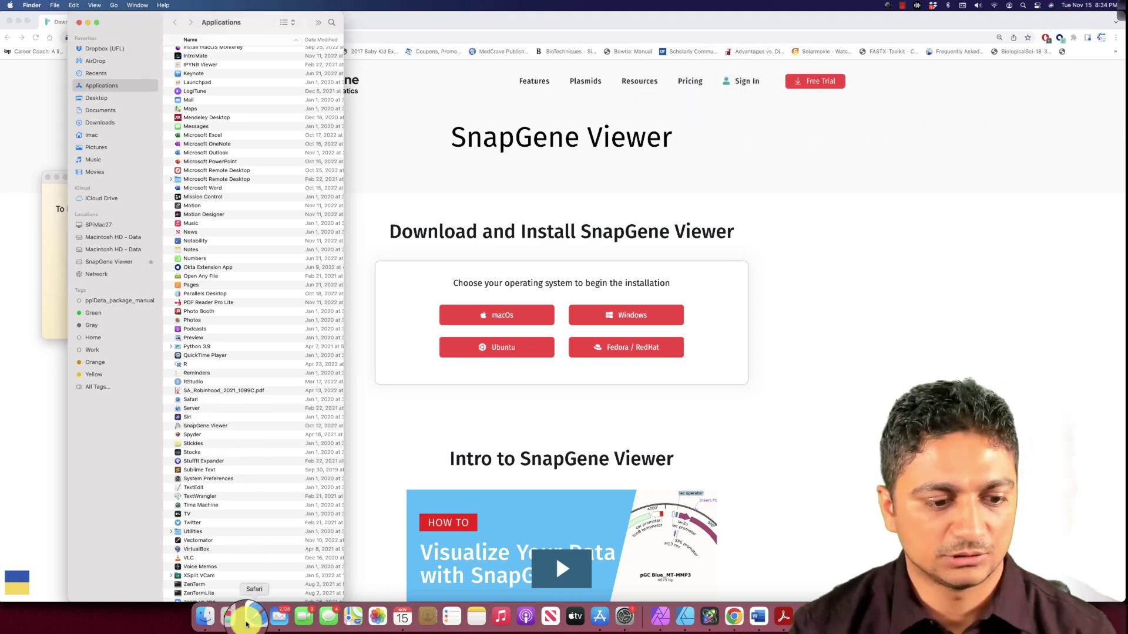
{"action": "left_click", "coordinate": [226, 615]}
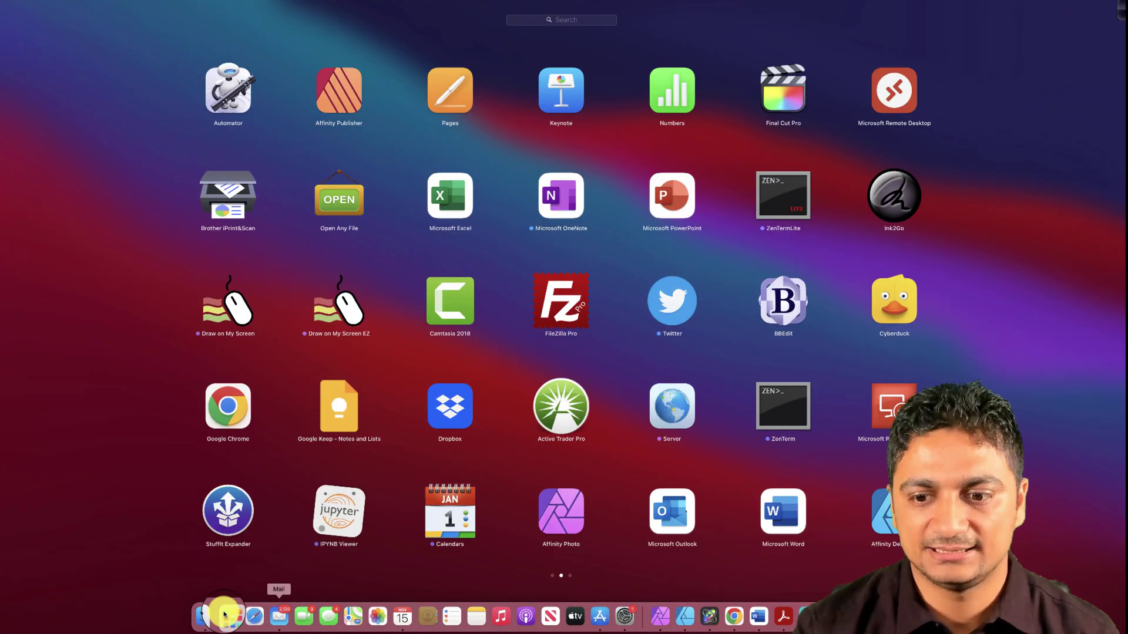
{"action": "scroll", "coordinate": [713, 338], "scroll_direction": "down", "scroll_amount": 5}
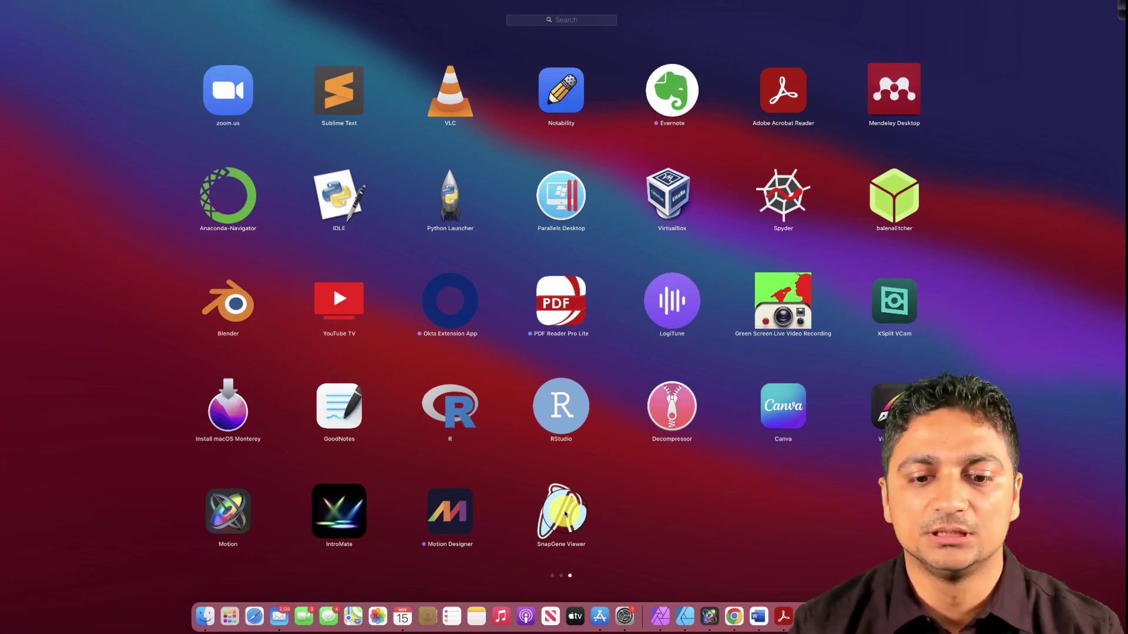
{"action": "left_click", "coordinate": [565, 514]}
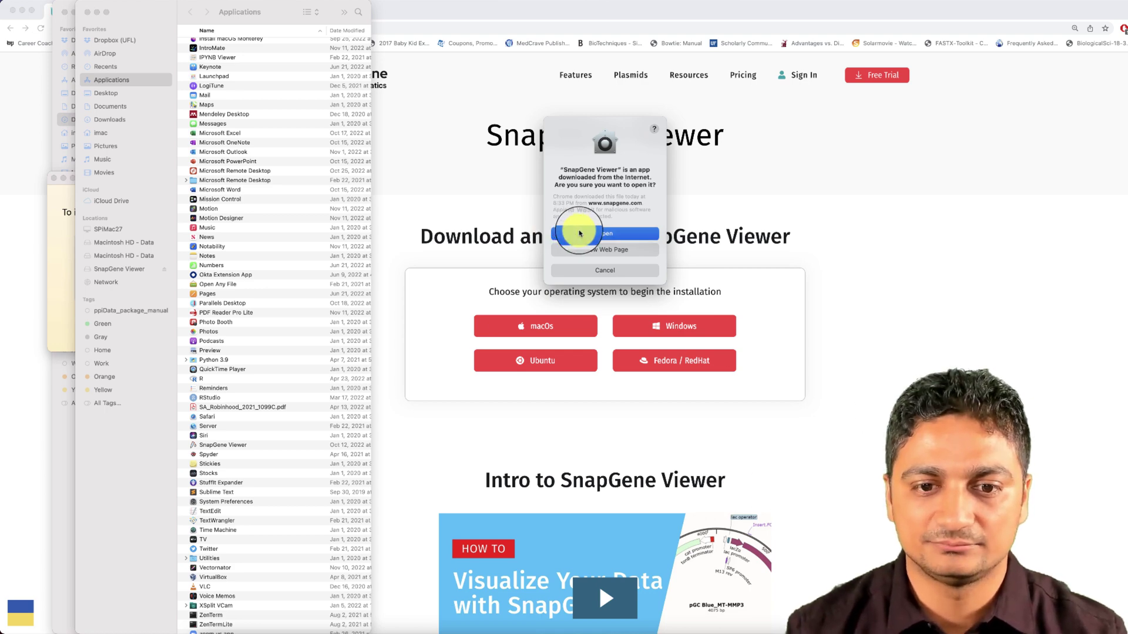
{"action": "left_click", "coordinate": [579, 233]}
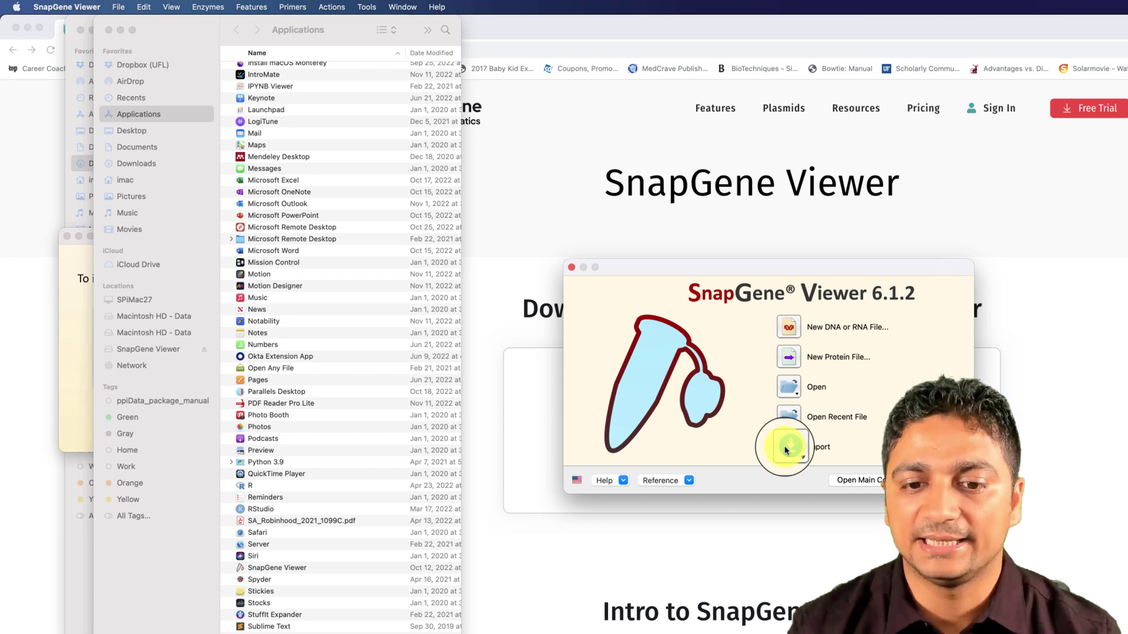
Step: Close the welcome window, choose File > New DNA File..., and bring Chrome back to front
{"action": "key", "text": "super+w"}
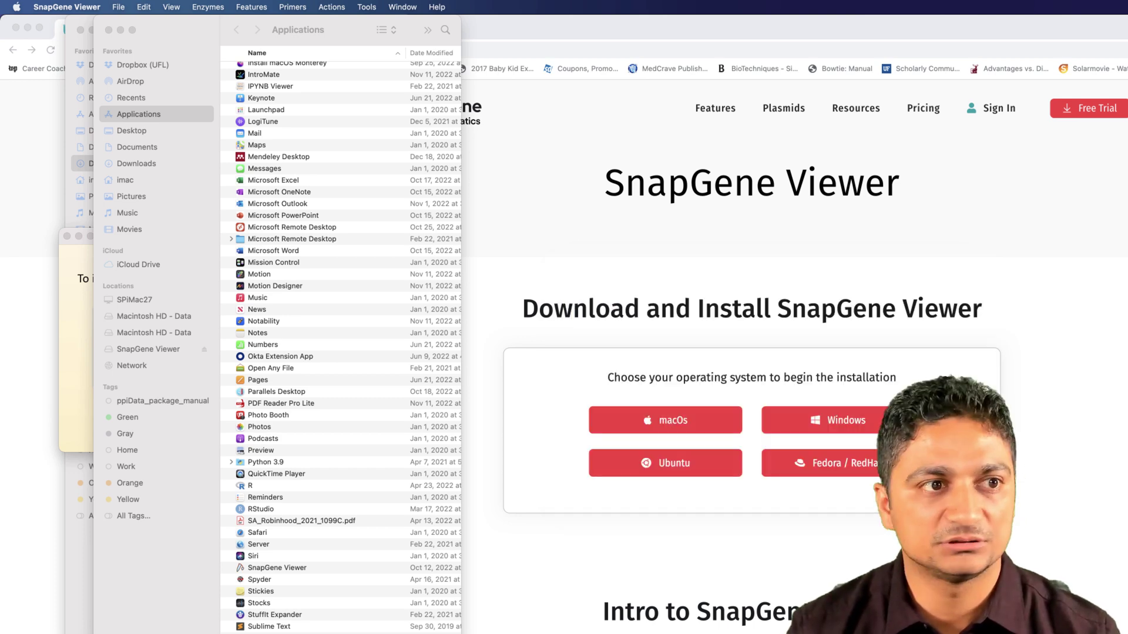
{"action": "left_click", "coordinate": [118, 7]}
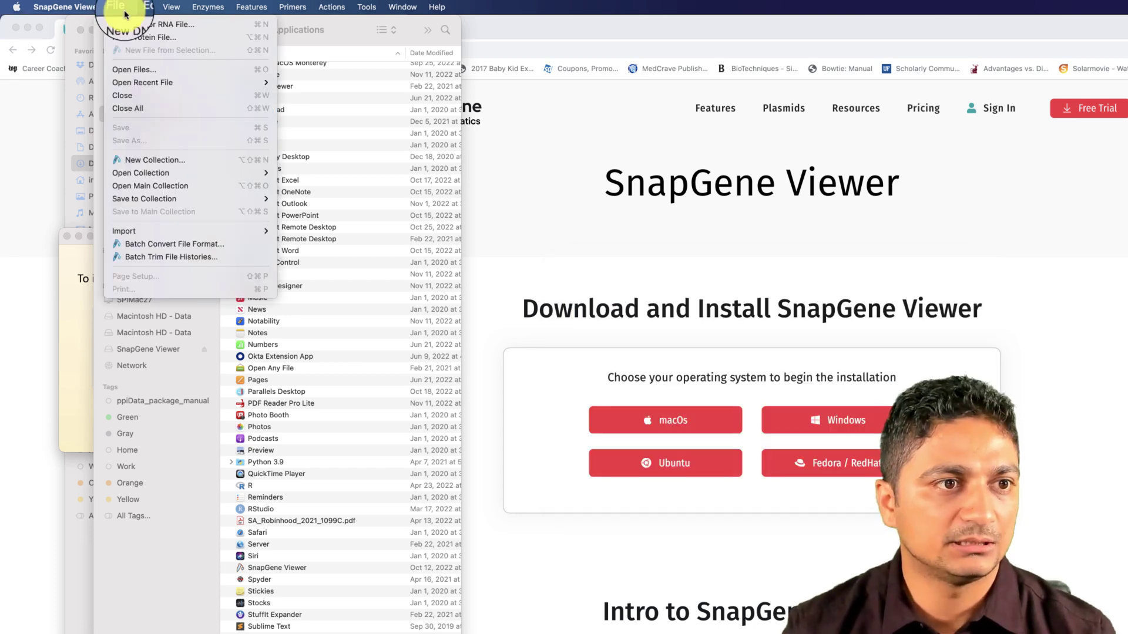
{"action": "left_click", "coordinate": [134, 29]}
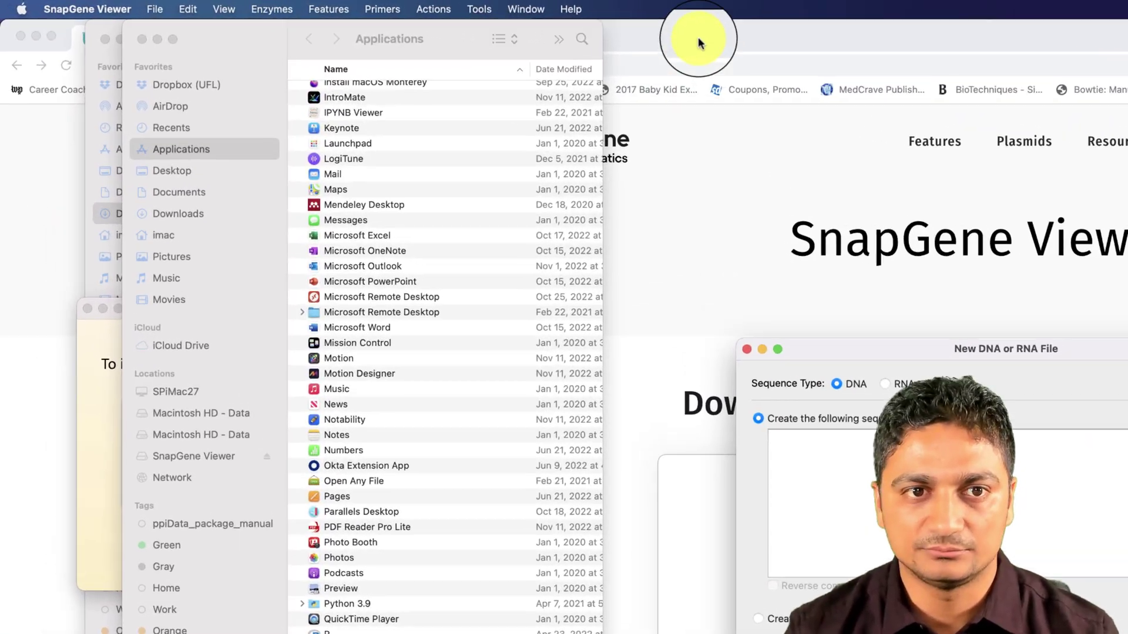
{"action": "left_click", "coordinate": [699, 32]}
Step: In a new tab, search Google for ncbi and go to the NCBI home page
{"action": "left_click", "coordinate": [308, 46]}
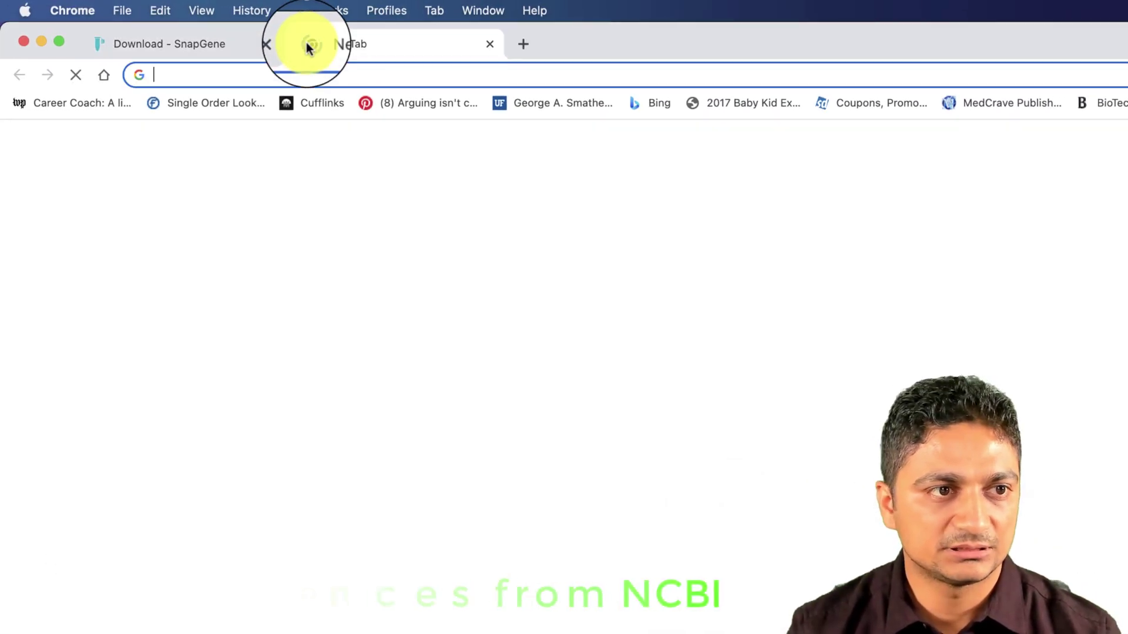
{"action": "type", "text": "ncbi"}
{"action": "key", "text": "Return"}
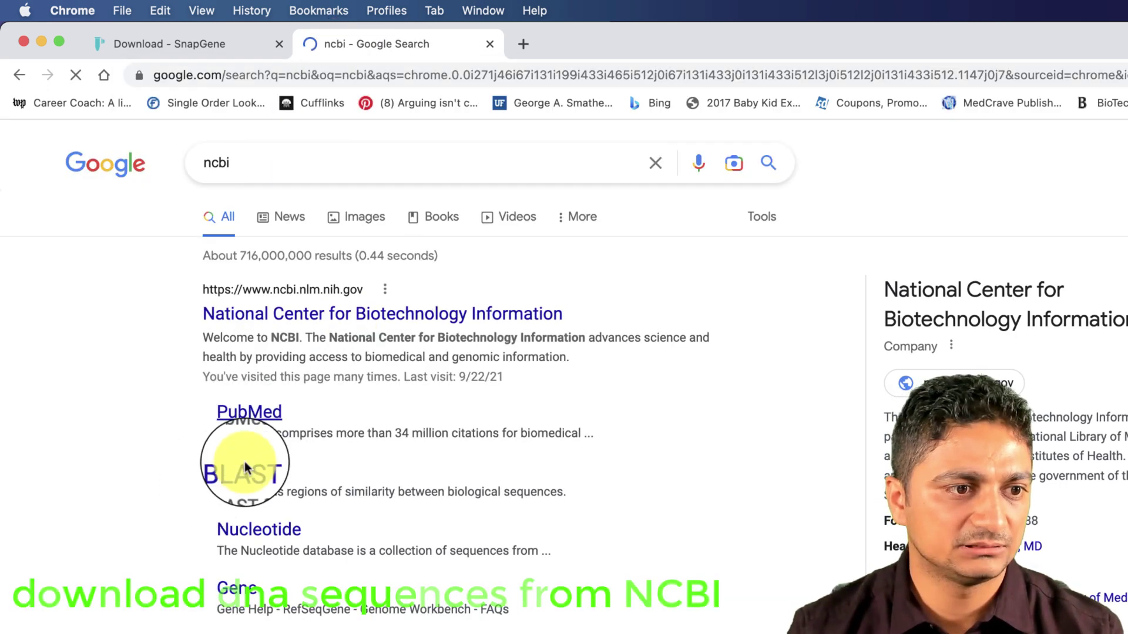
{"action": "left_click", "coordinate": [324, 318]}
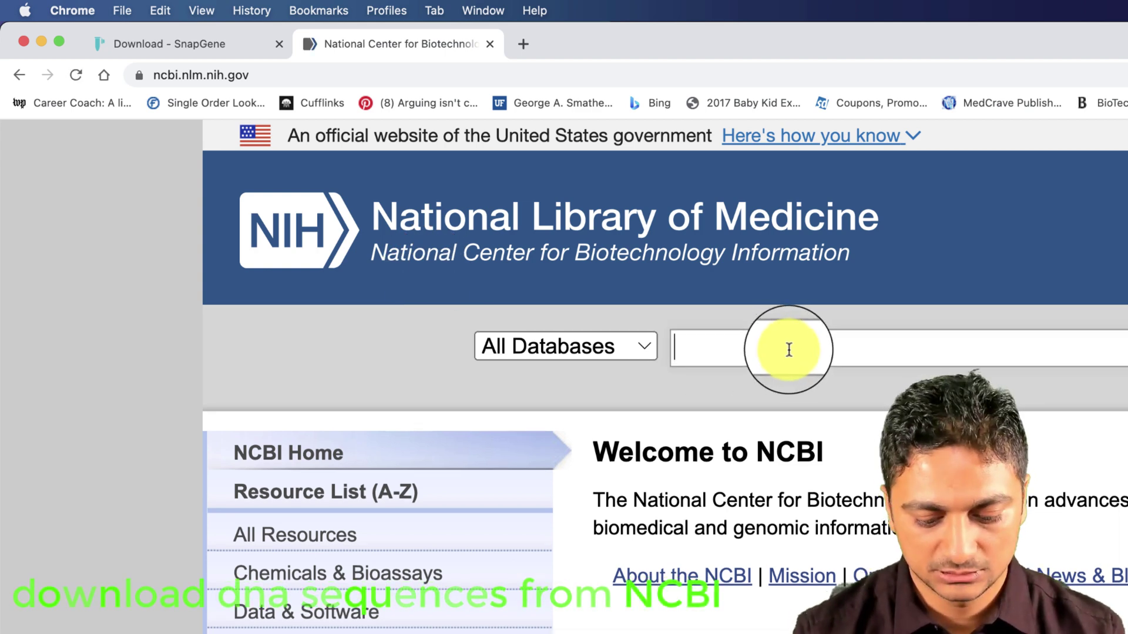
Step: Search NCBI for GAPDH, open the human gene record, then its GRCh38.p14 assembly page
{"action": "type", "text": "GAPDH"}
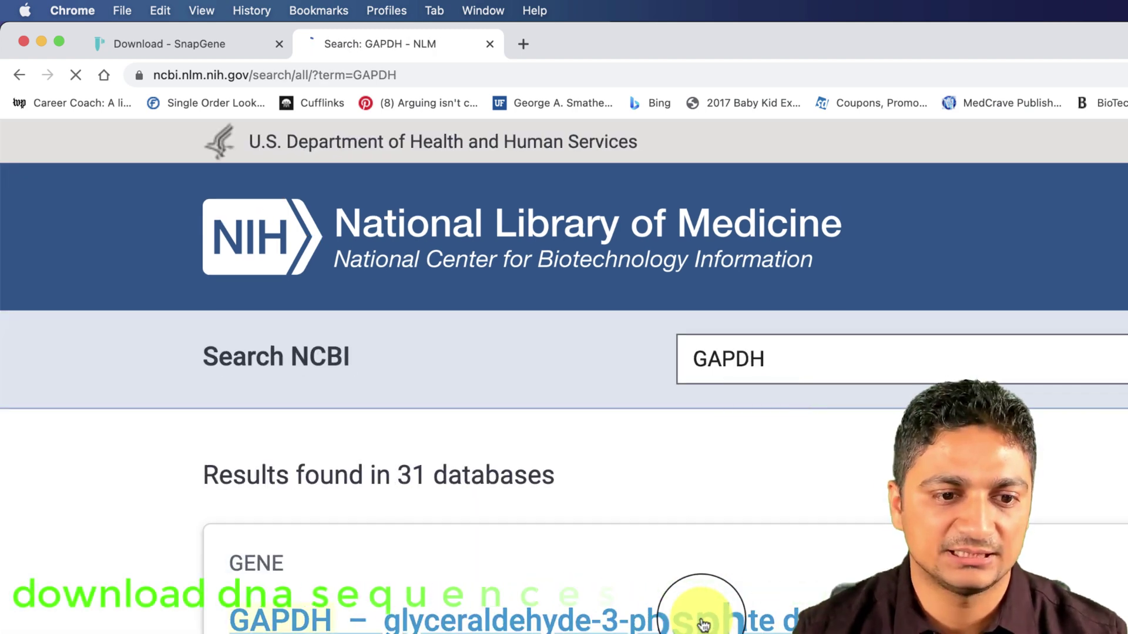
{"action": "left_click", "coordinate": [700, 622]}
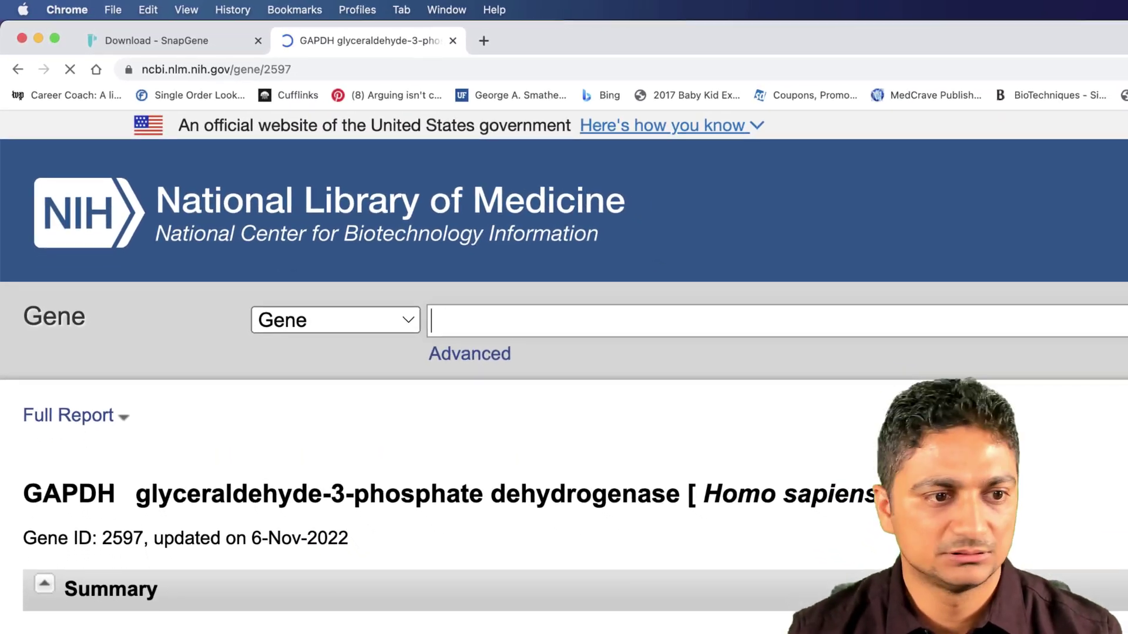
{"action": "scroll", "coordinate": [1087, 536], "scroll_direction": "down", "scroll_amount": 15}
{"action": "scroll", "coordinate": [715, 529], "scroll_direction": "down", "scroll_amount": 2}
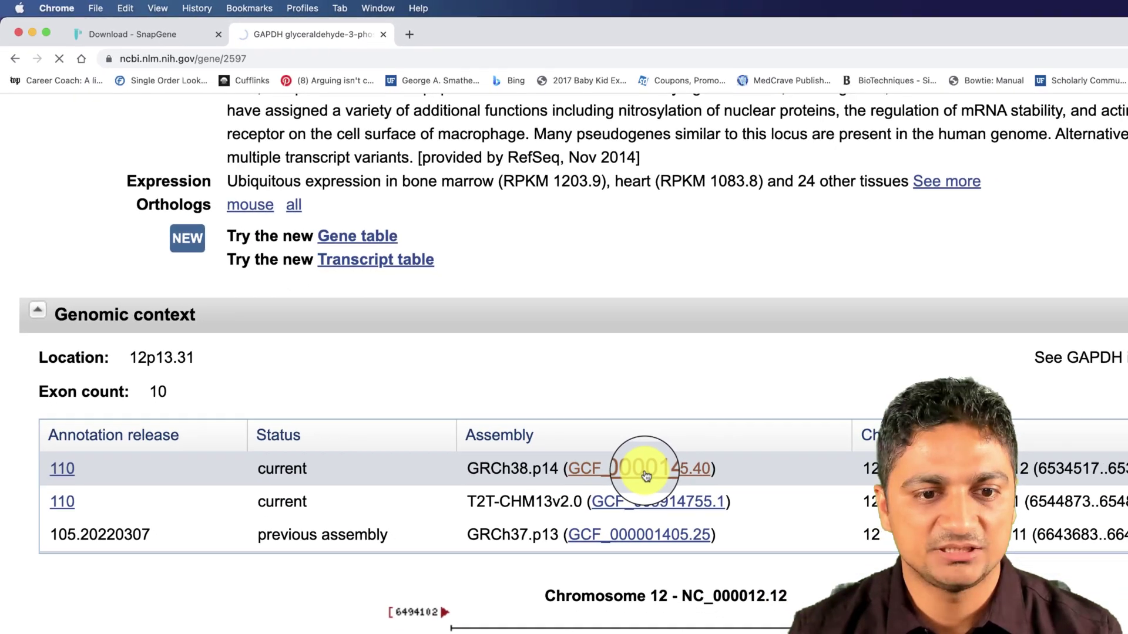
{"action": "left_click", "coordinate": [665, 486]}
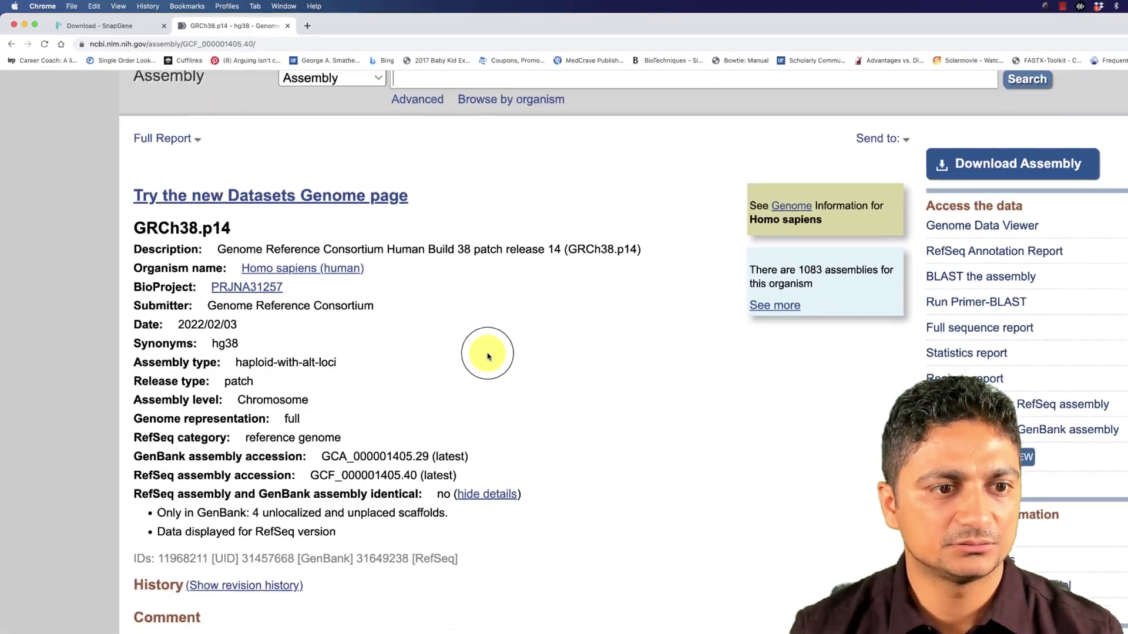
{"action": "scroll", "coordinate": [476, 347], "scroll_direction": "down", "scroll_amount": 6}
{"action": "scroll", "coordinate": [466, 340], "scroll_direction": "down", "scroll_amount": 10}
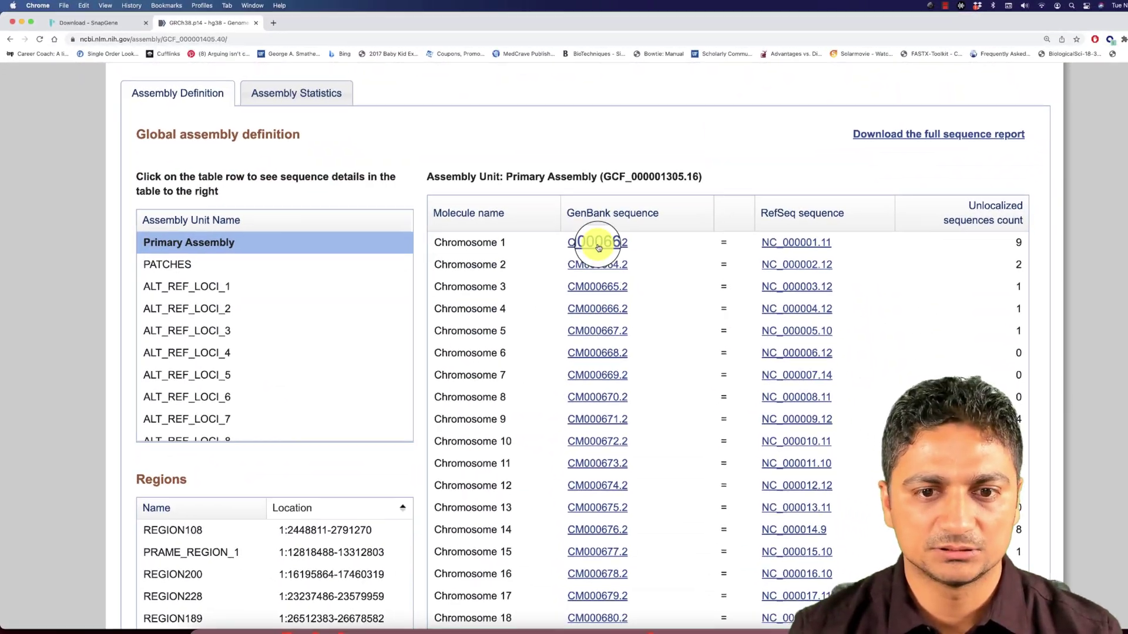
Step: Open record CM000663.2 in FASTA format and select the visible DNA sequence lines
{"action": "left_click", "coordinate": [599, 246]}
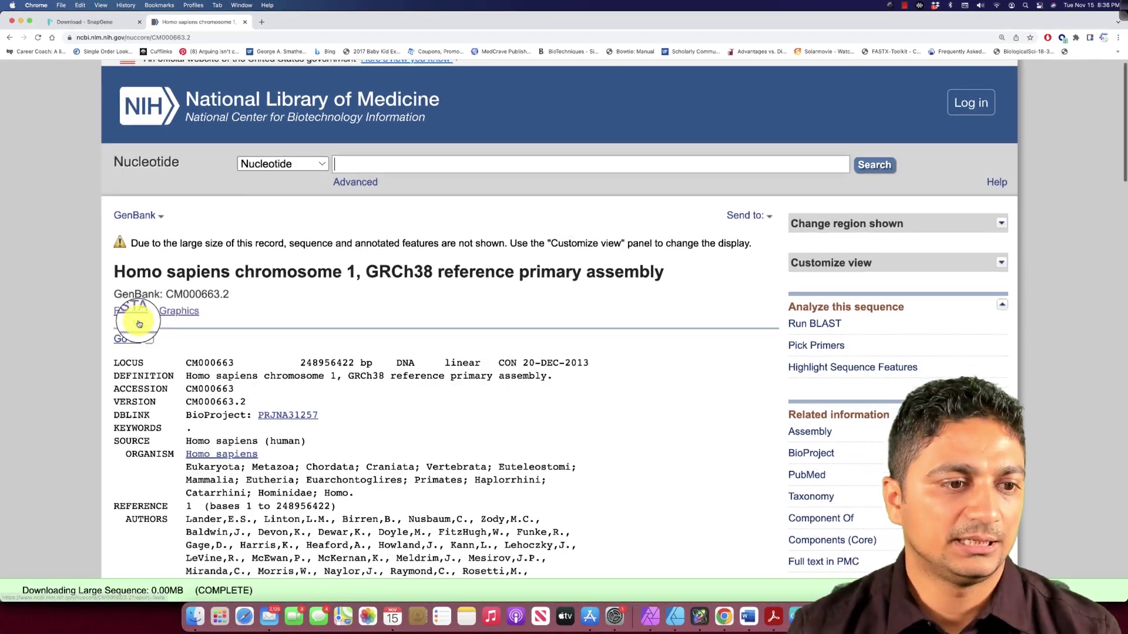
{"action": "scroll", "coordinate": [140, 324], "scroll_direction": "down", "scroll_amount": 3}
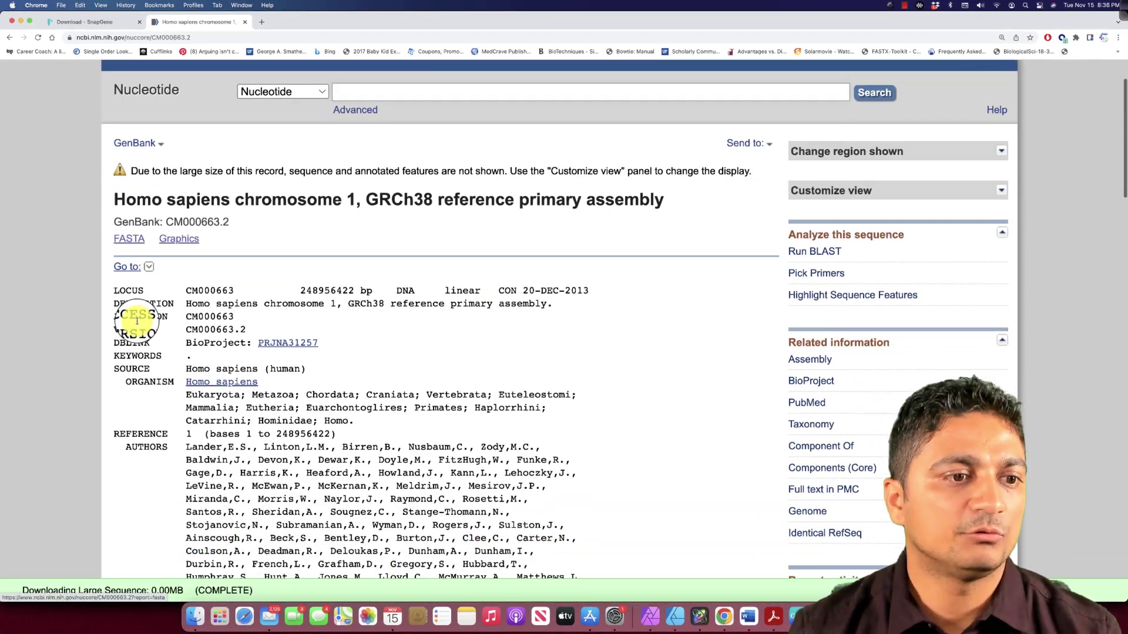
{"action": "left_click", "coordinate": [132, 240]}
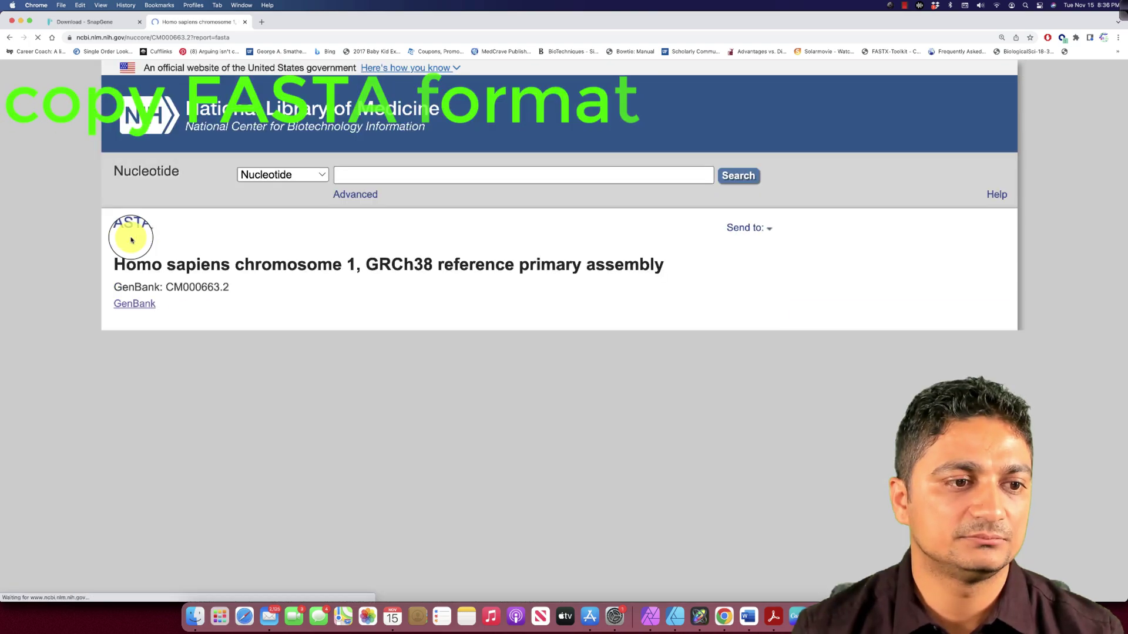
{"action": "scroll", "coordinate": [158, 294], "scroll_direction": "down", "scroll_amount": 5}
{"action": "scroll", "coordinate": [168, 308], "scroll_direction": "down", "scroll_amount": 20}
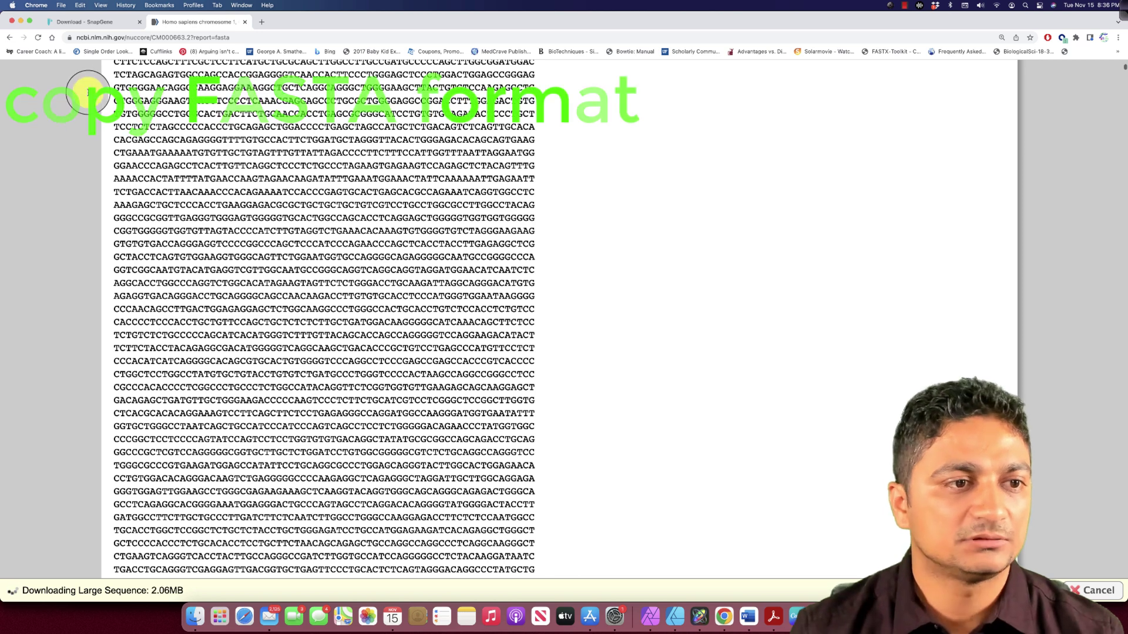
{"action": "left_click_drag", "start_coordinate": [115, 75], "coordinate": [531, 573]}
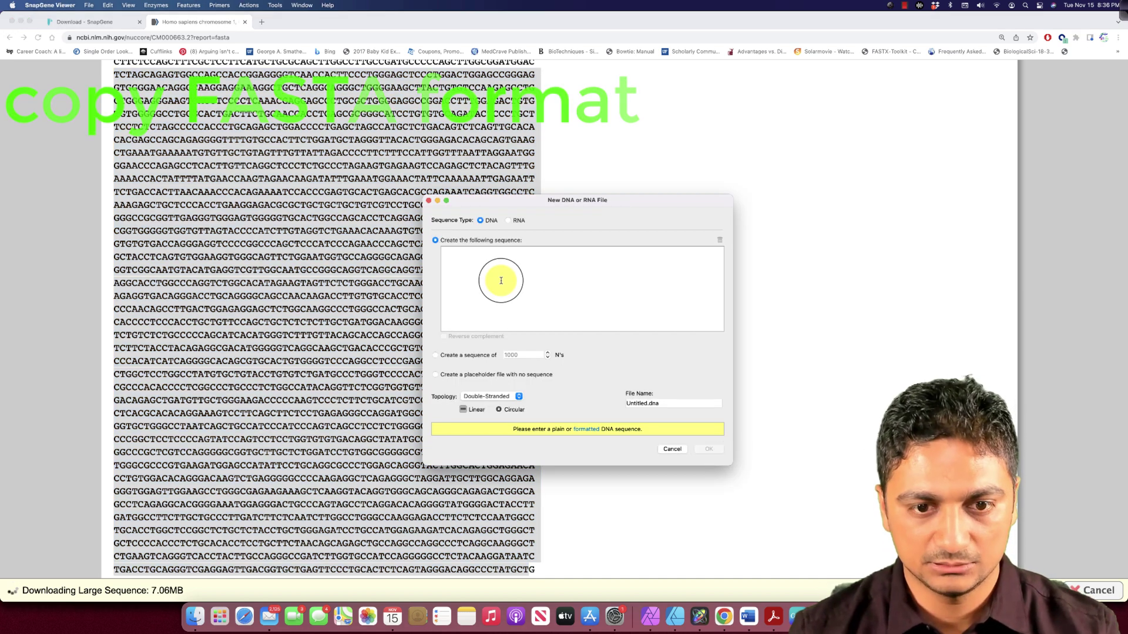
Step: Paste the sequence, name the file GAPDH_Human, keep Double-Stranded and Linear, and create it
{"action": "key", "text": "super+v"}
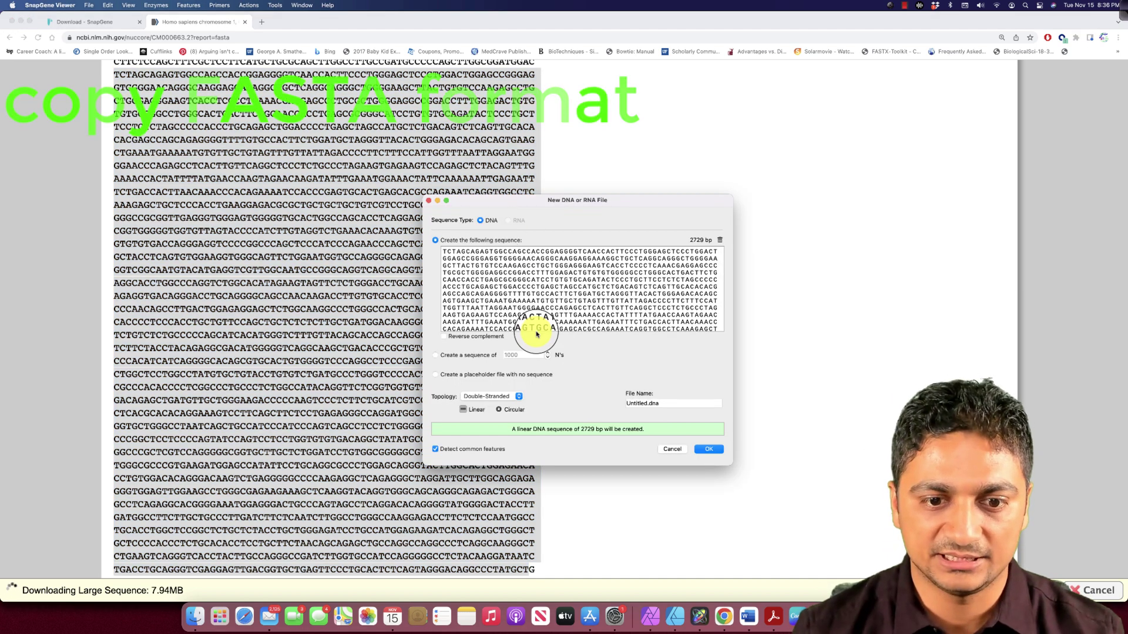
{"action": "left_click", "coordinate": [636, 403]}
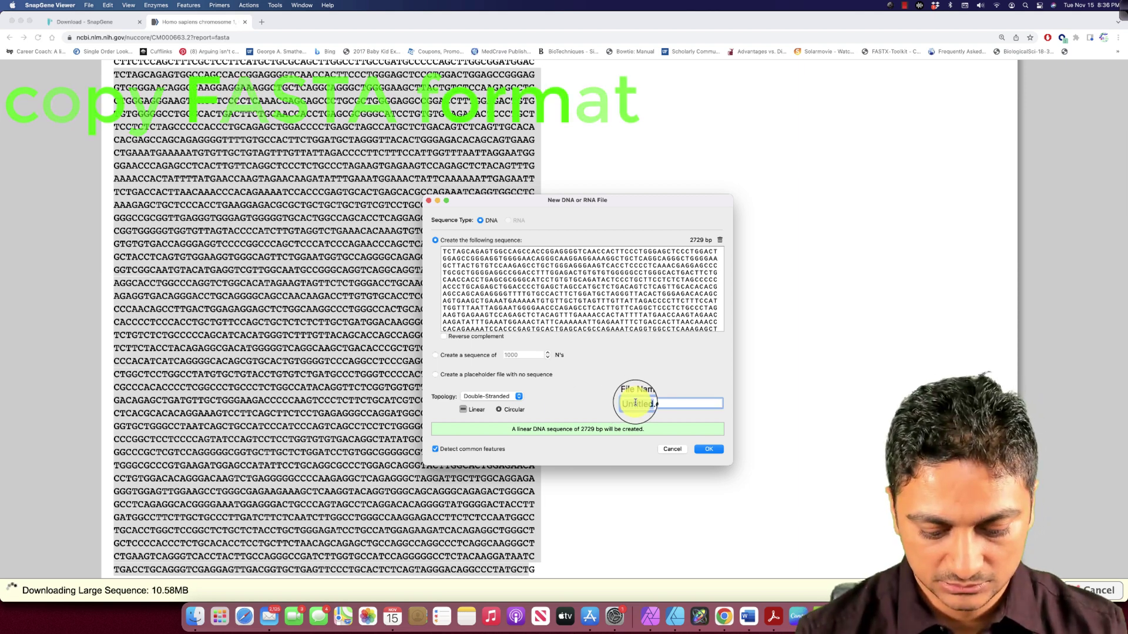
{"action": "type", "text": "GAPDH"}
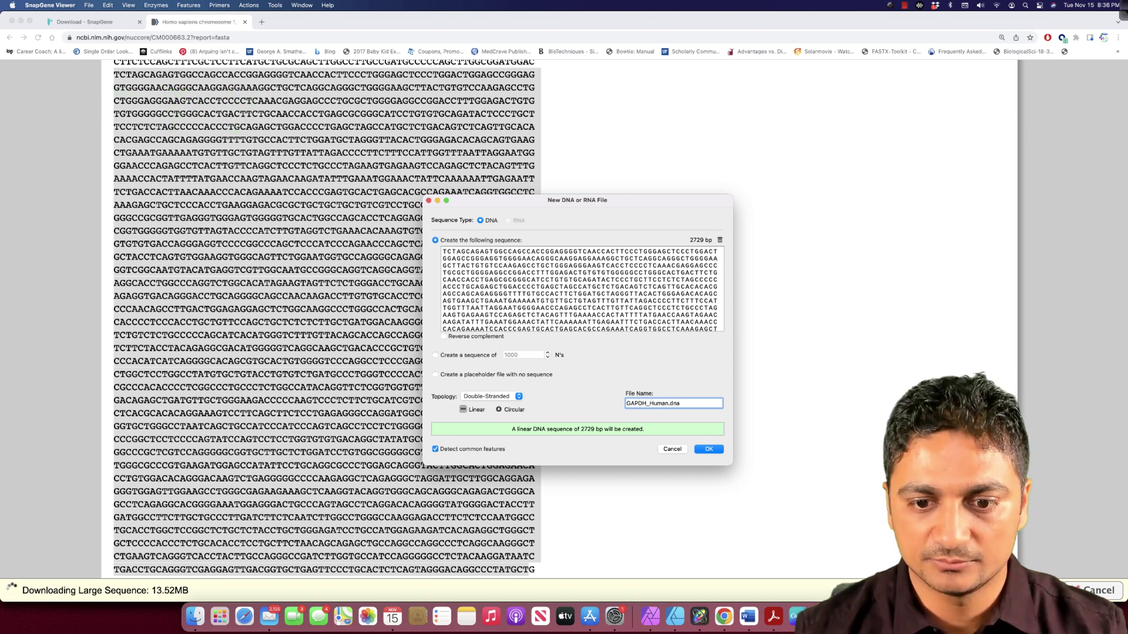
{"action": "type", "text": "_Human"}
{"action": "left_click", "coordinate": [708, 450]}
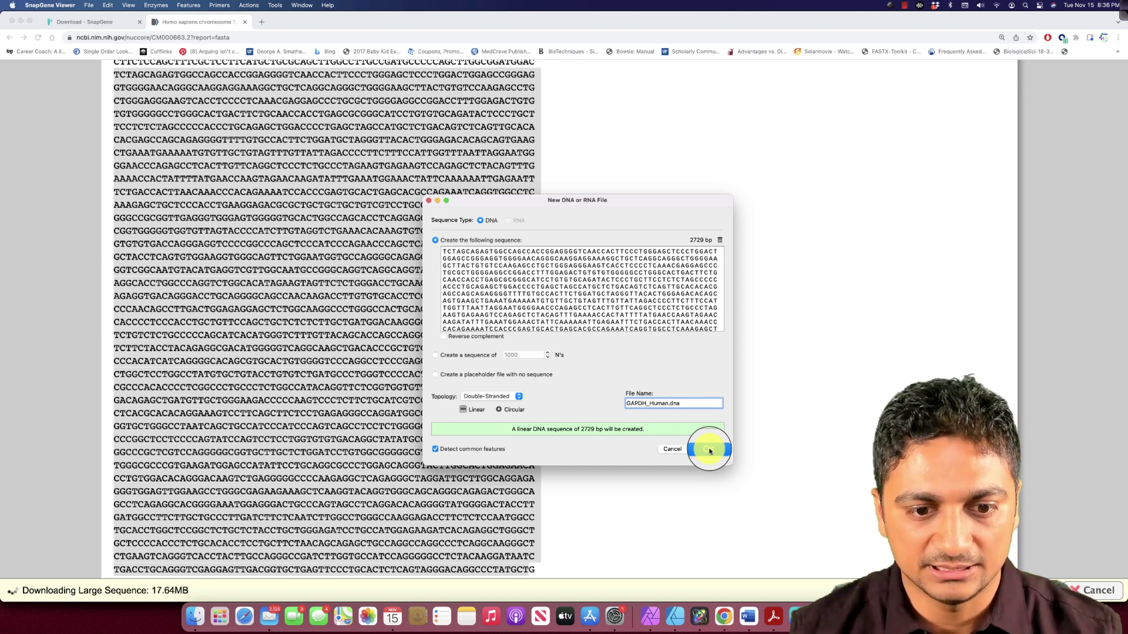
{"action": "left_click", "coordinate": [521, 398]}
{"action": "left_click", "coordinate": [496, 395]}
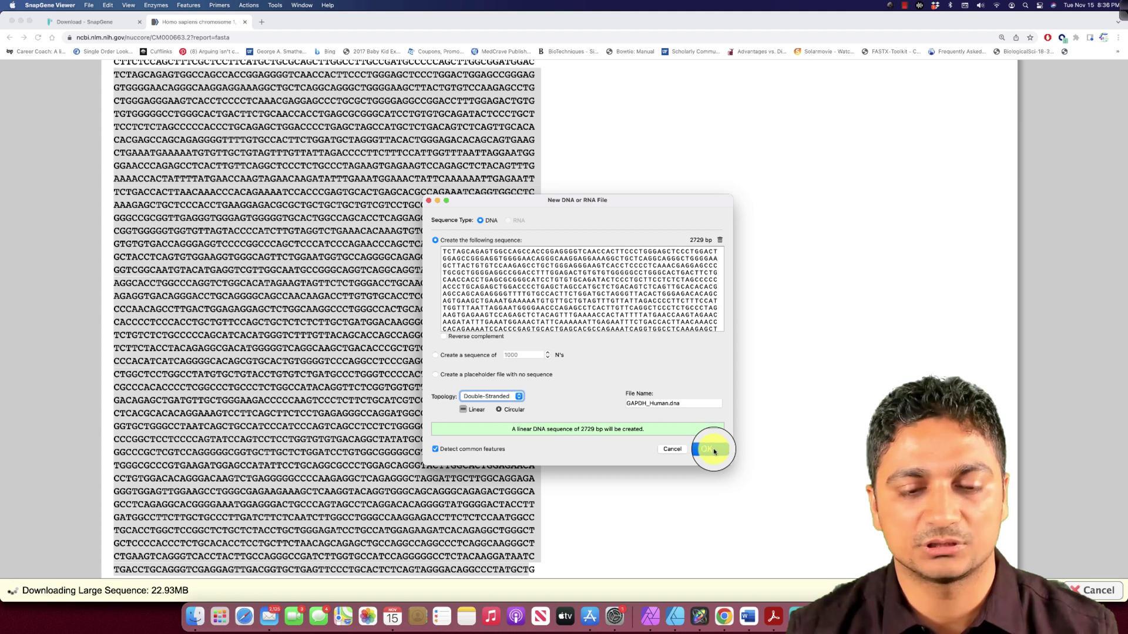
{"action": "left_click", "coordinate": [710, 449]}
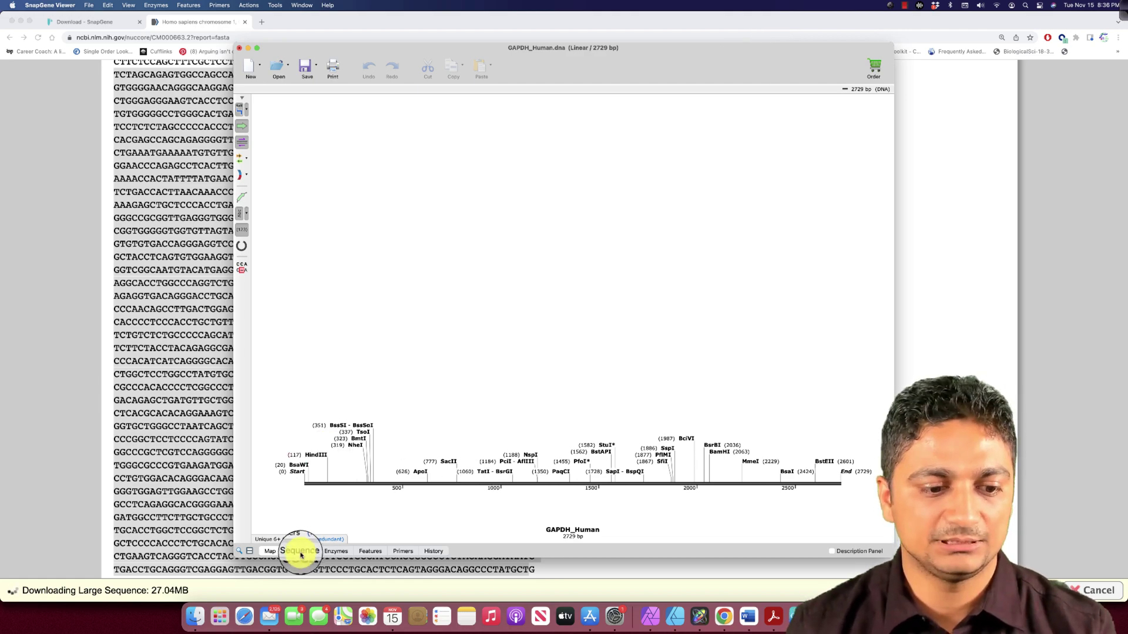
{"action": "left_click", "coordinate": [300, 555]}
Step: Show the Enzymes list, make the window full screen, then view the Features and Primers tabs
{"action": "scroll", "coordinate": [679, 240], "scroll_direction": "down", "scroll_amount": 5}
{"action": "scroll", "coordinate": [679, 240], "scroll_direction": "up", "scroll_amount": 10}
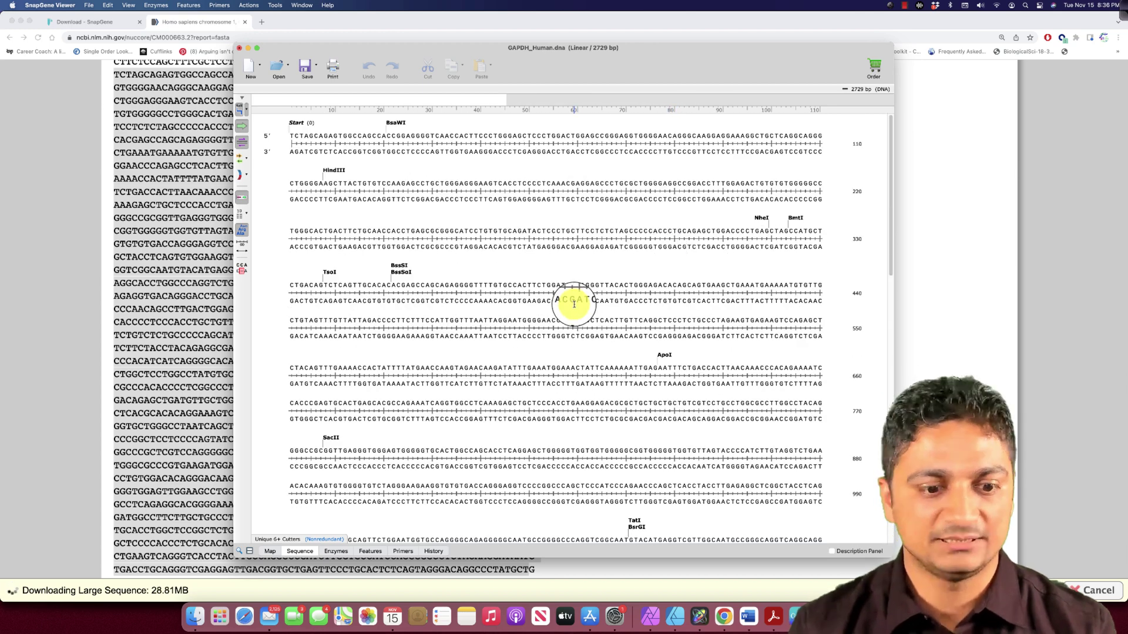
{"action": "left_click", "coordinate": [336, 550]}
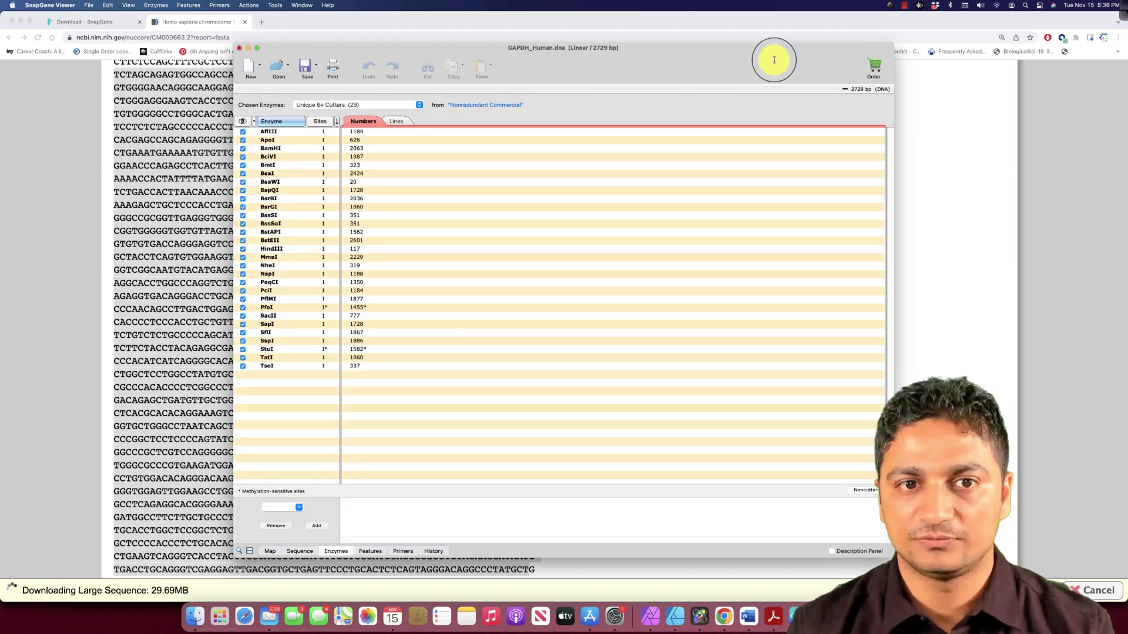
{"action": "left_click", "coordinate": [256, 49]}
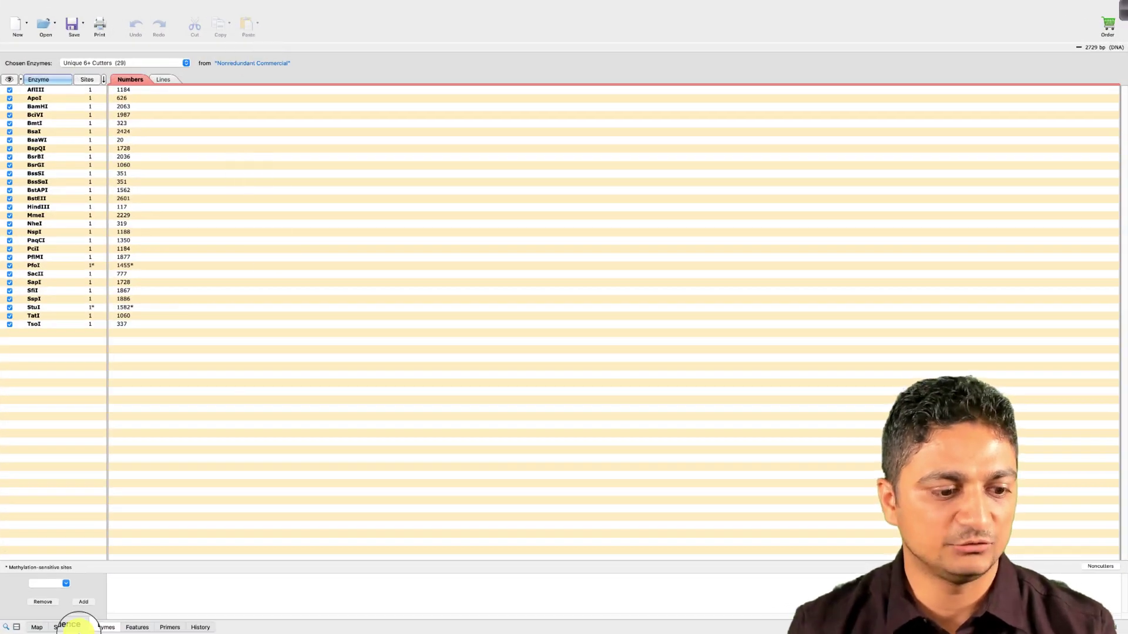
{"action": "left_click", "coordinate": [135, 627]}
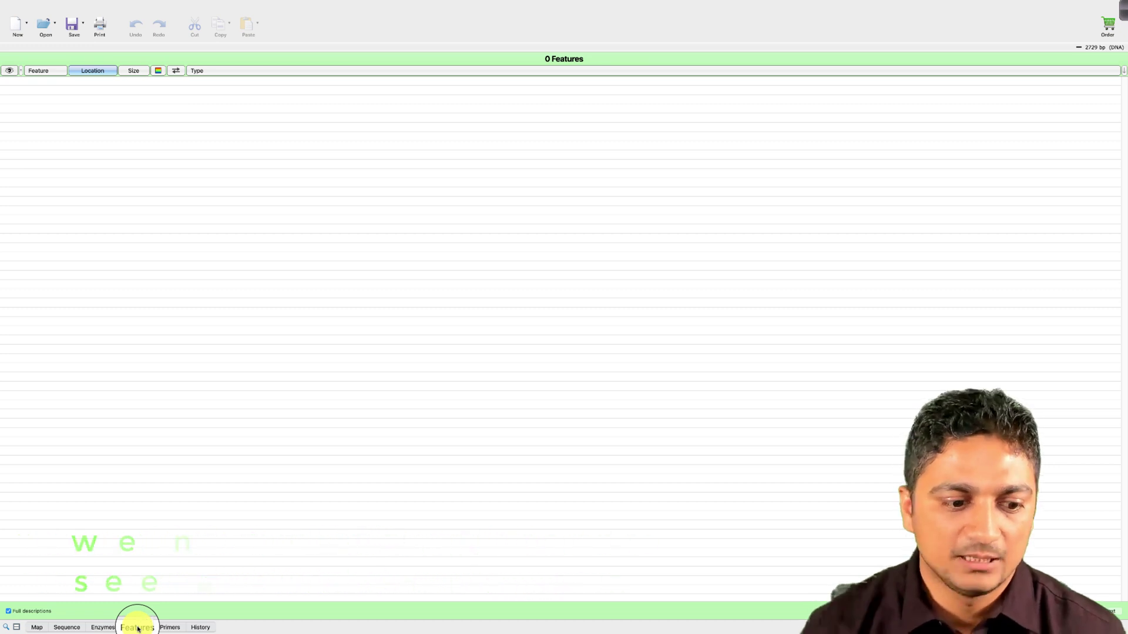
{"action": "left_click", "coordinate": [172, 627]}
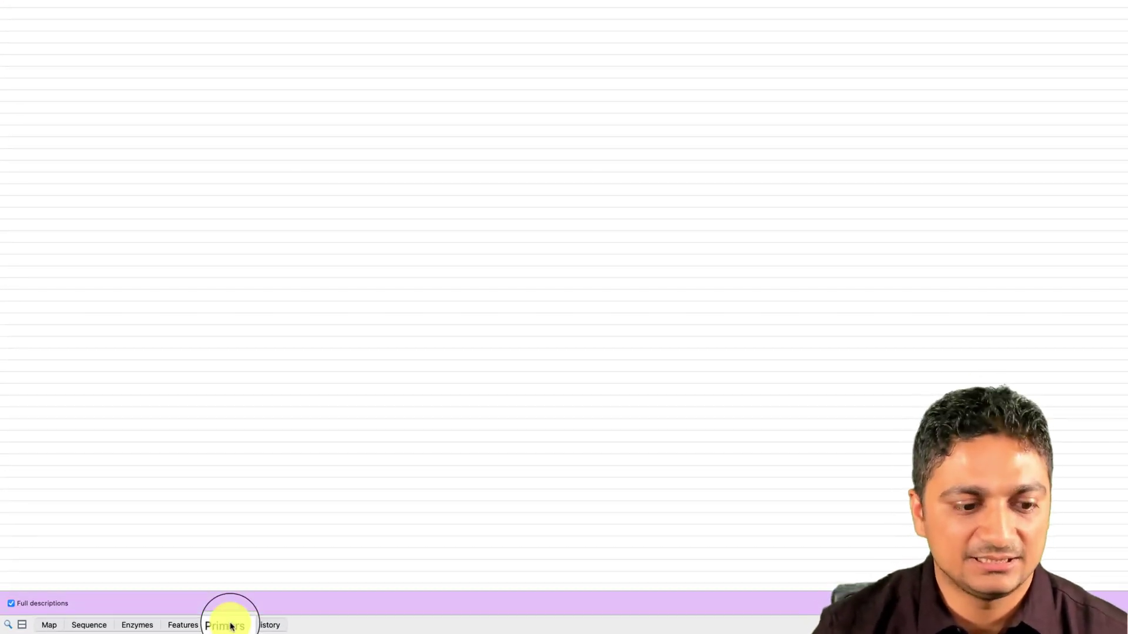